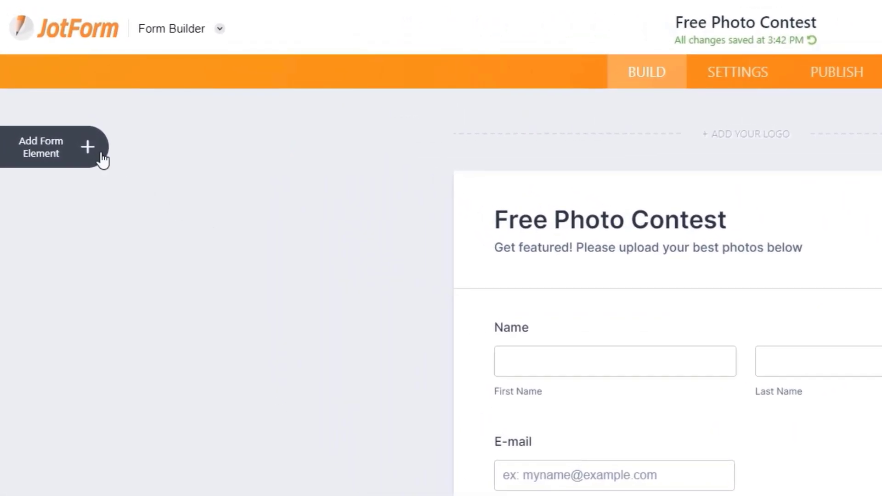
- Add a File Upload field labelled 'Upload photos' below the E-mail field
click(97, 149)
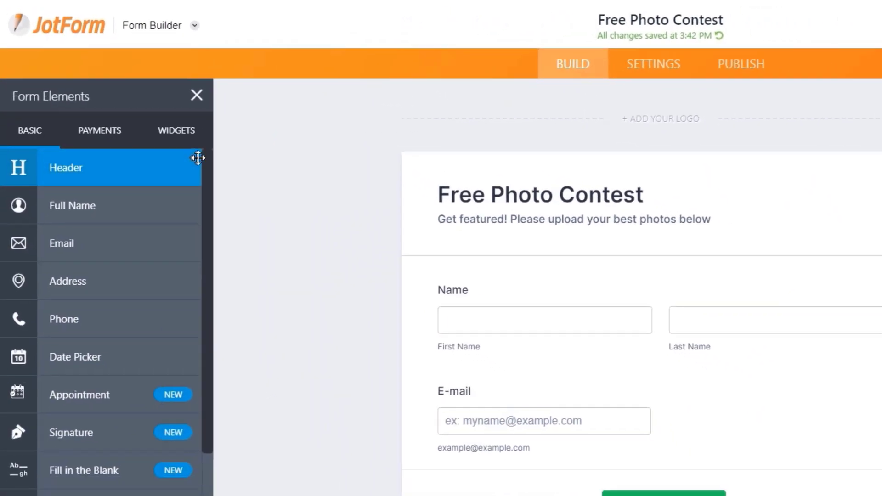
drag(174, 135, 178, 306)
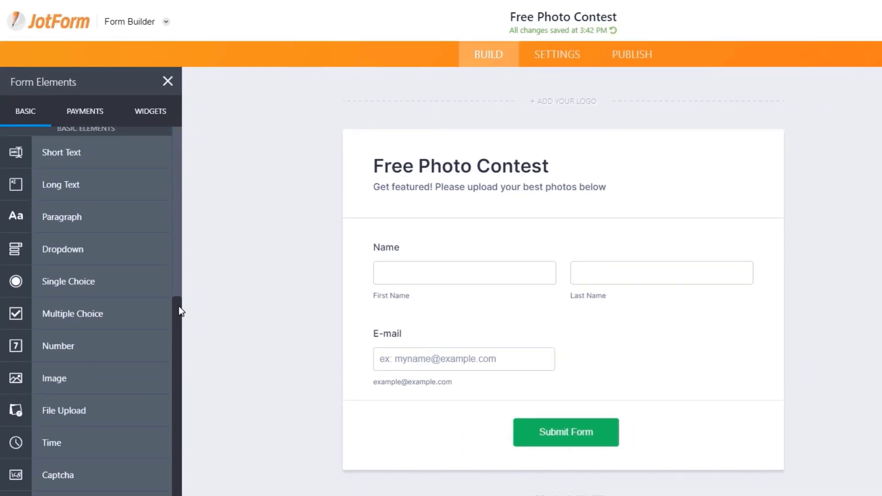
drag(140, 405, 482, 390)
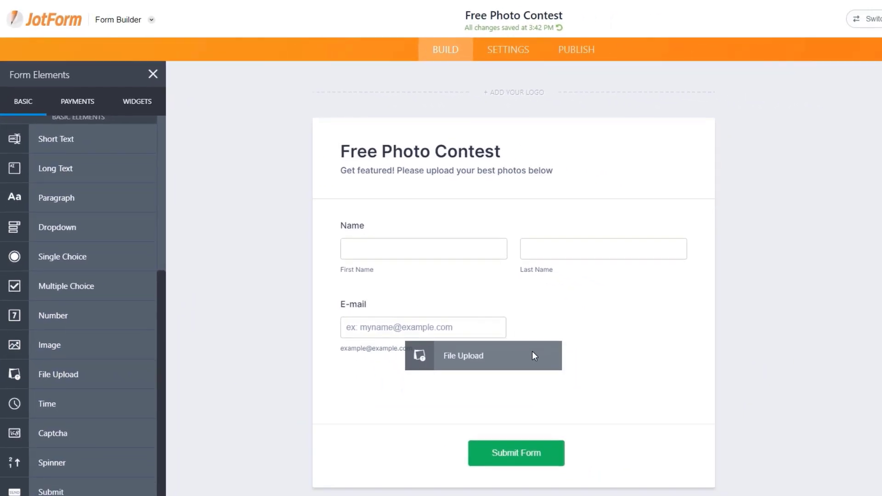
text(Upload photos)
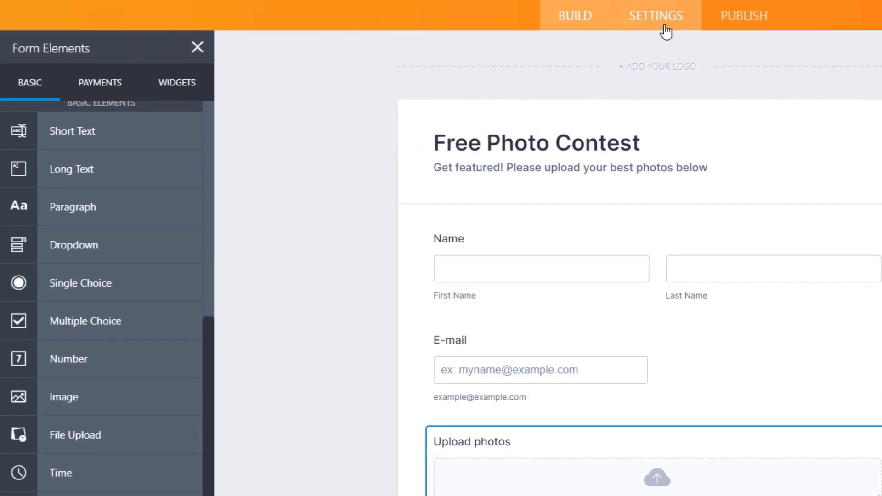
- Find the Dropbox integration among the form's third-party integrations in Settings
click(705, 17)
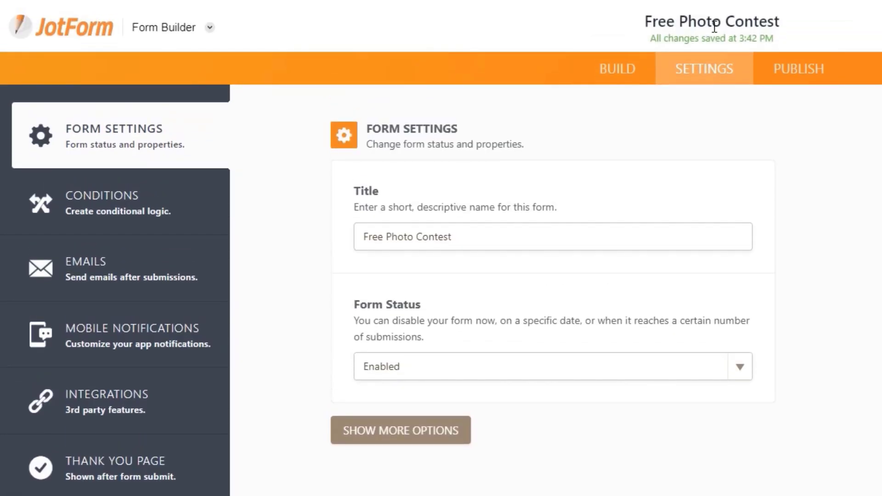
click(182, 402)
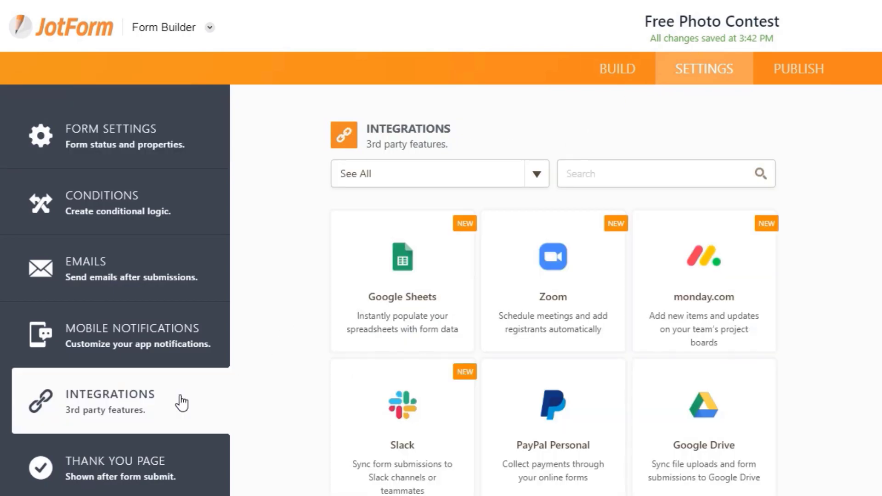
click(569, 173)
text(drop)
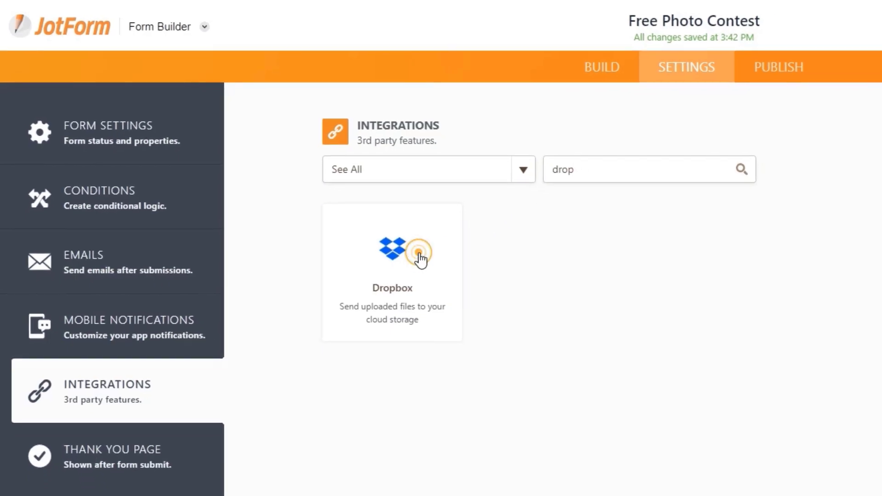
click(432, 266)
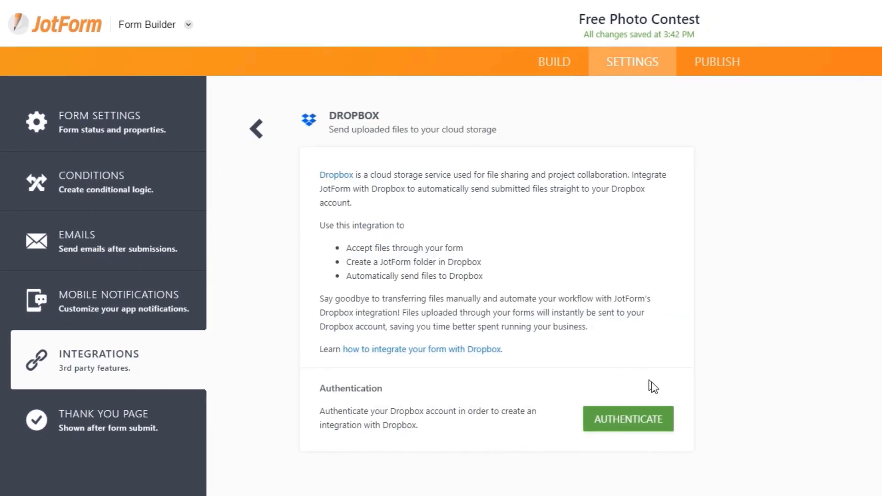
- Authenticate and sign in to Dropbox to link the account with JotForm
click(628, 418)
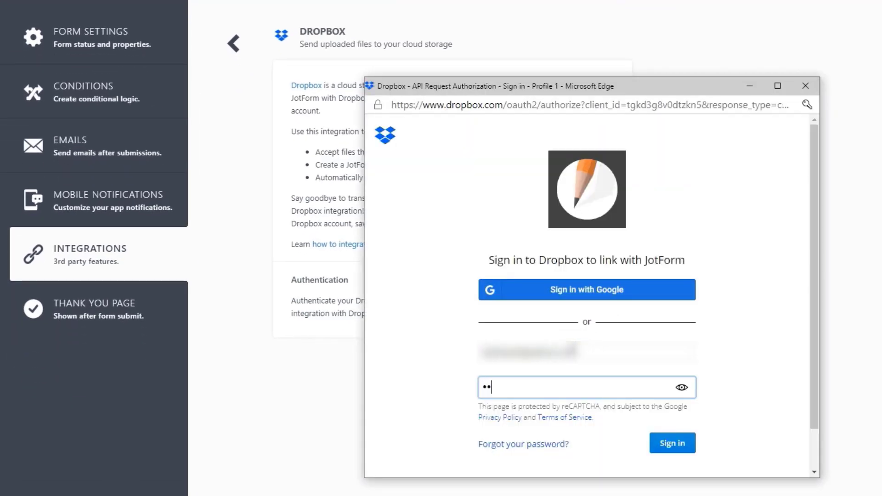
click(677, 441)
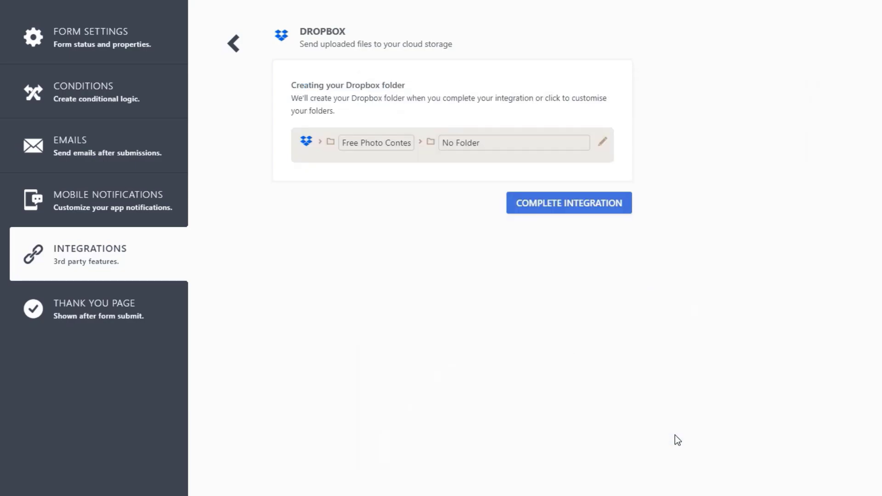
- Name submission subfolders after the Name field prefixed with the response date, and finish the Dropbox integration
click(645, 152)
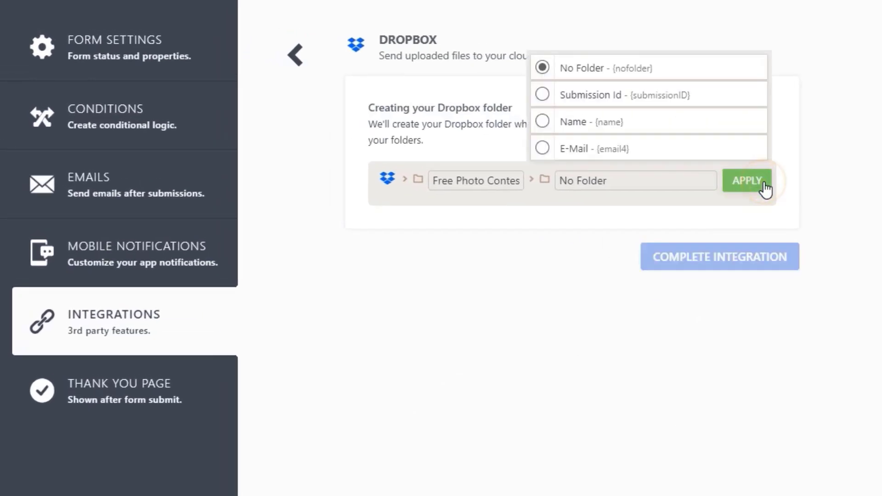
click(592, 122)
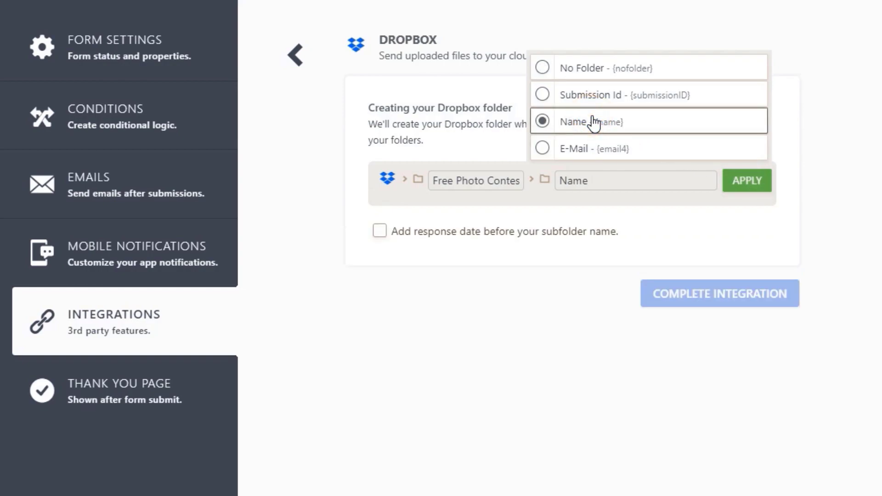
click(747, 181)
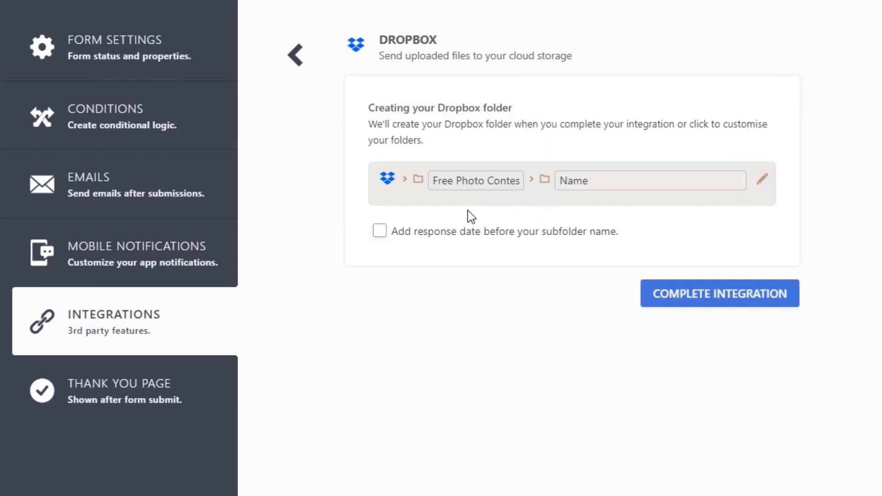
click(380, 231)
click(745, 299)
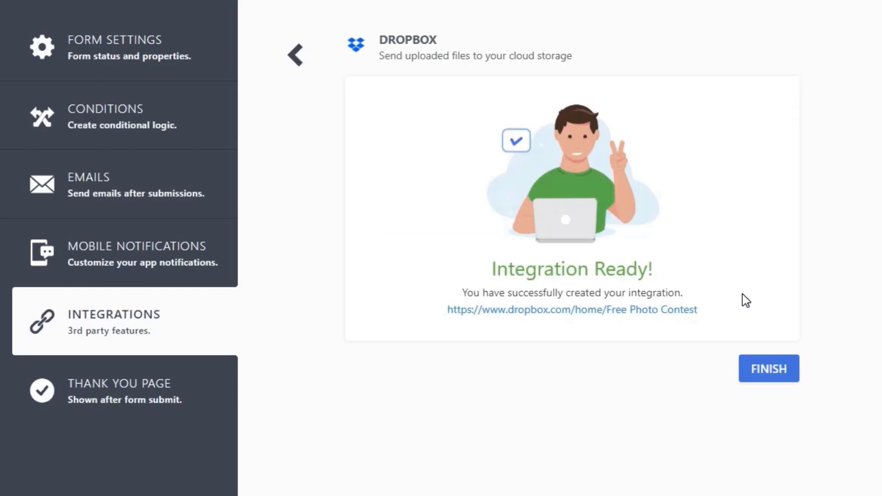
click(768, 370)
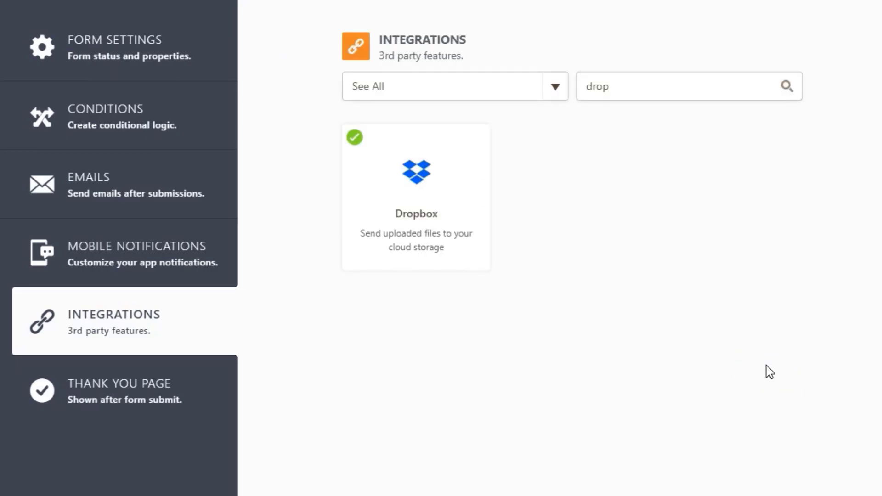
scroll(770, 371, up, 2)
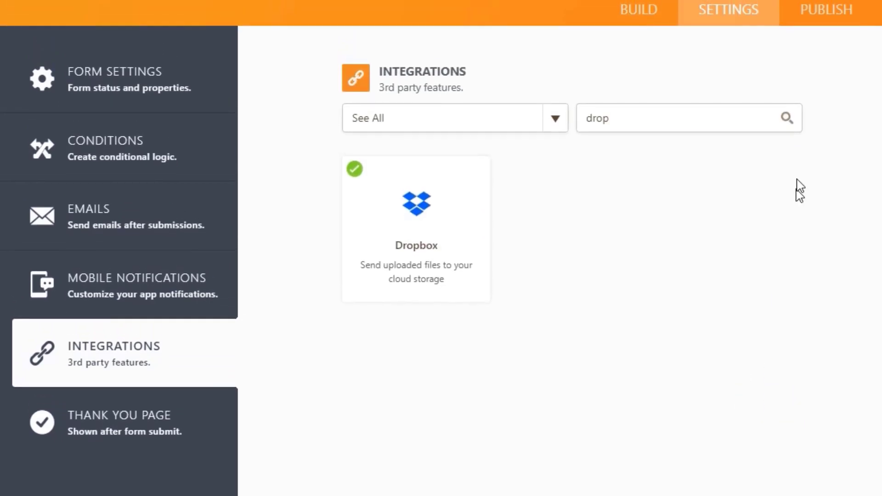
click(831, 21)
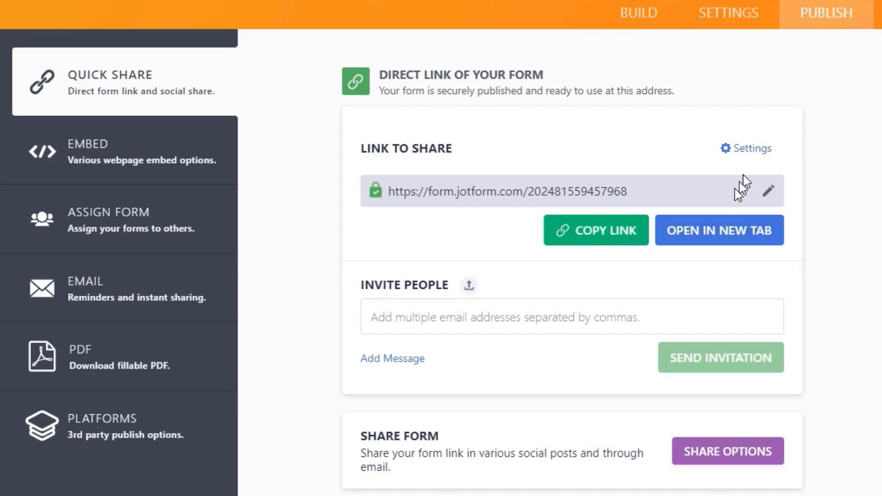
click(713, 232)
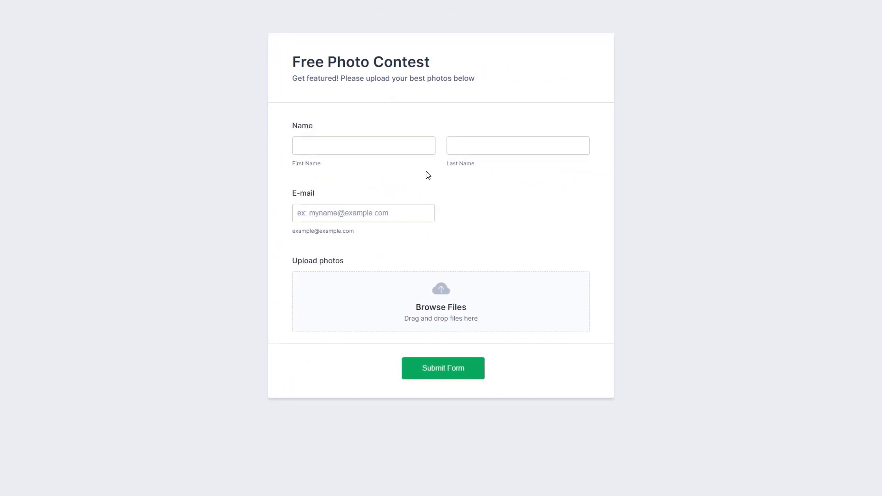
click(378, 146)
text(John)
key(Tab)
text(Doe)
key(Tab)
text(jo)
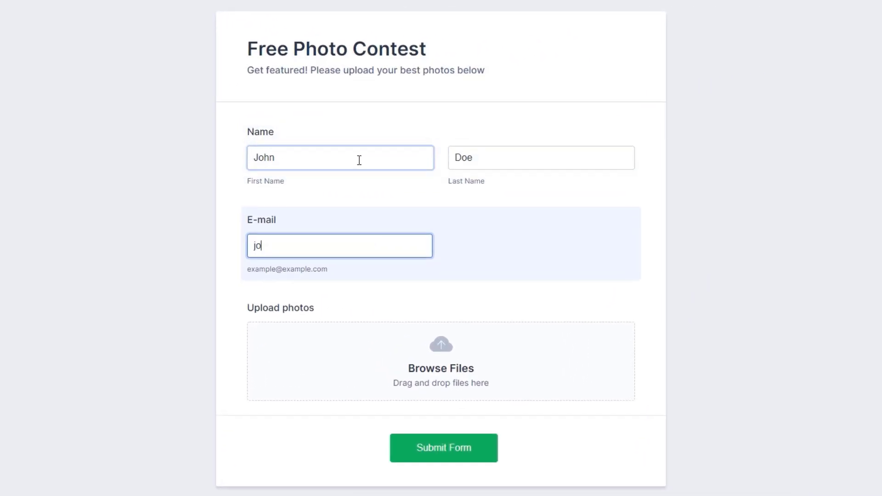
click(482, 337)
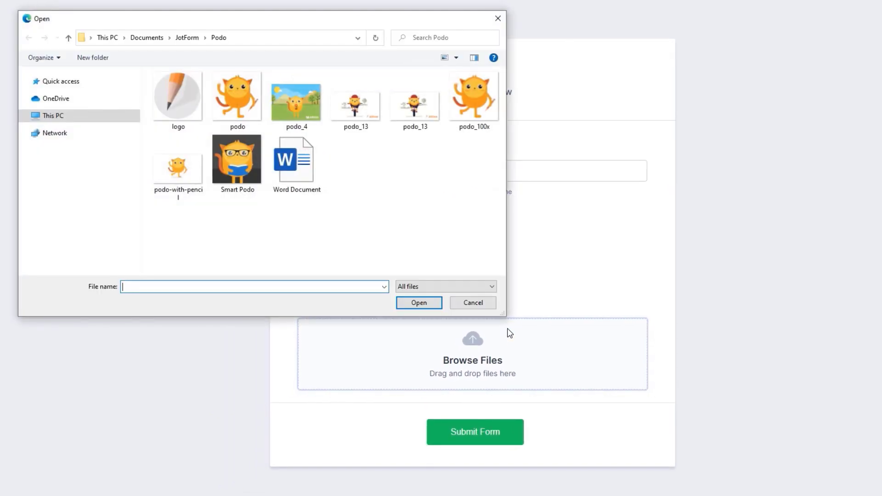
- Attach the podo_4 and podo_13 photos and submit the test entry
click(297, 100)
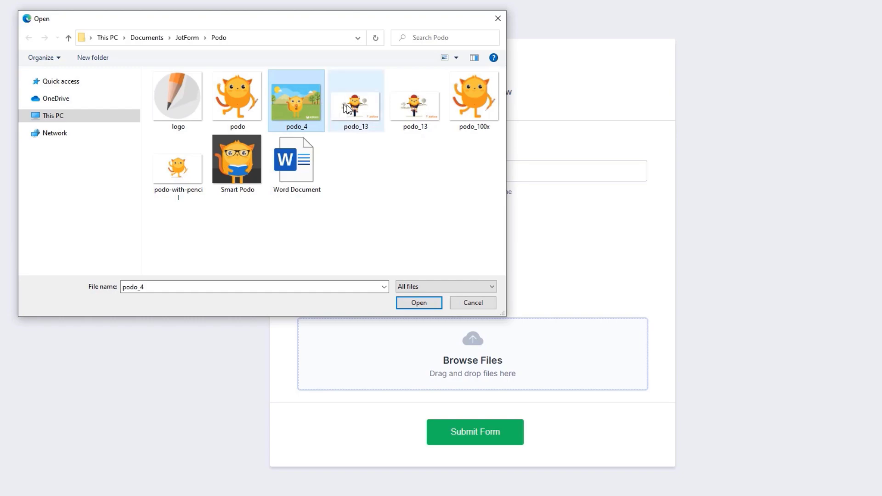
ctrl+click(359, 109)
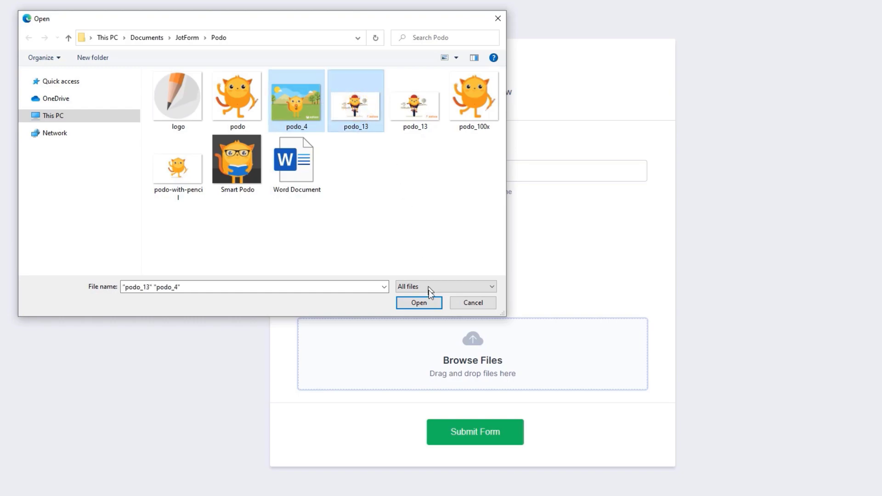
click(419, 302)
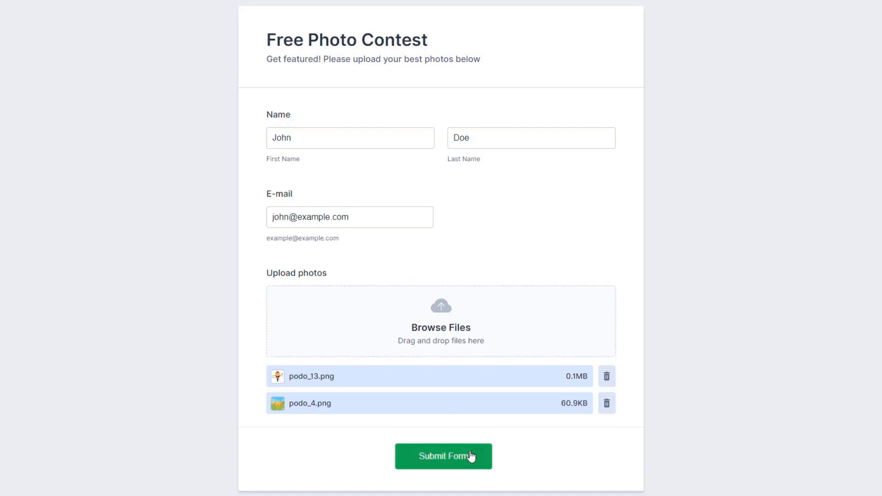
click(470, 457)
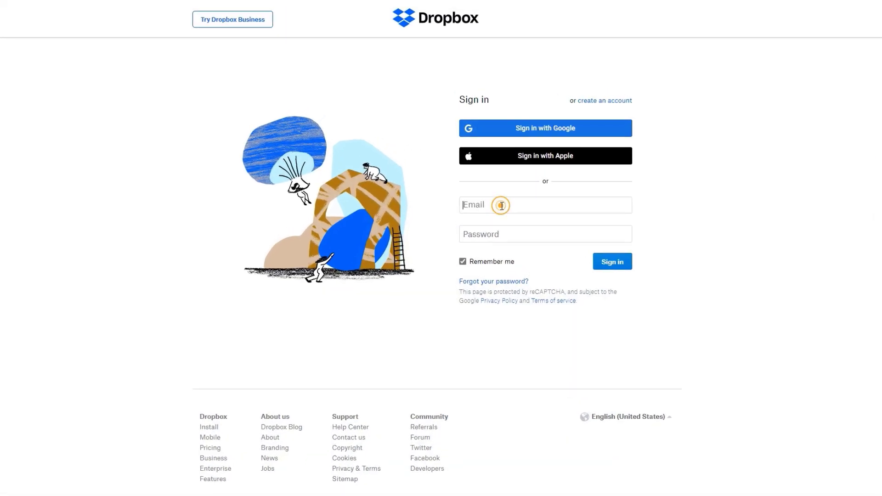
text(••••••)
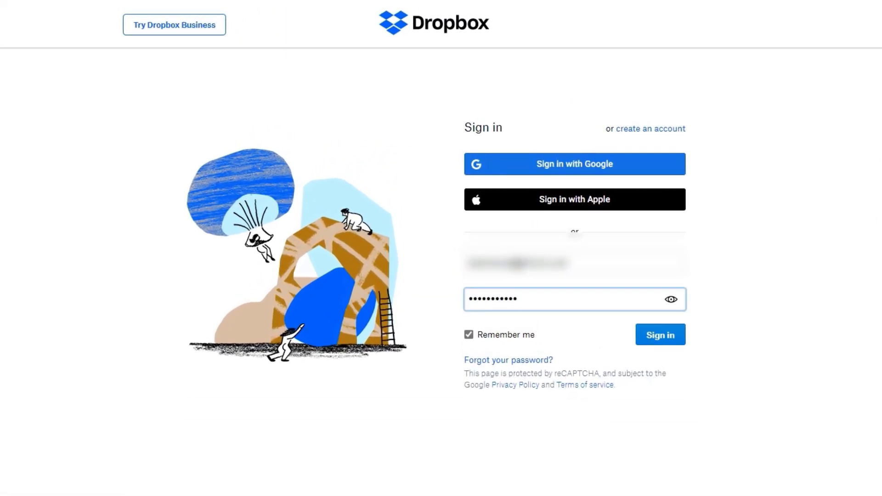
- Sign in to the Dropbox account to check the Free Photo Contest folder
click(660, 335)
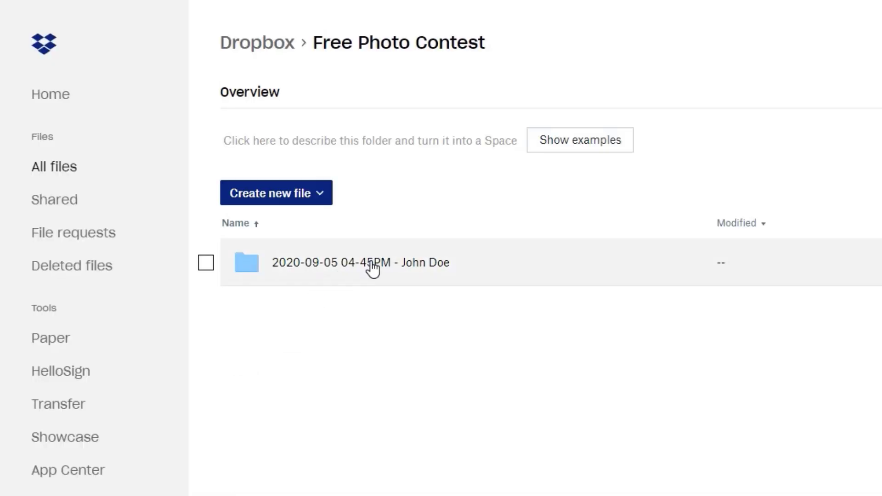
- Open the dated John Doe submission folder and preview its entry PDF
click(372, 265)
click(372, 266)
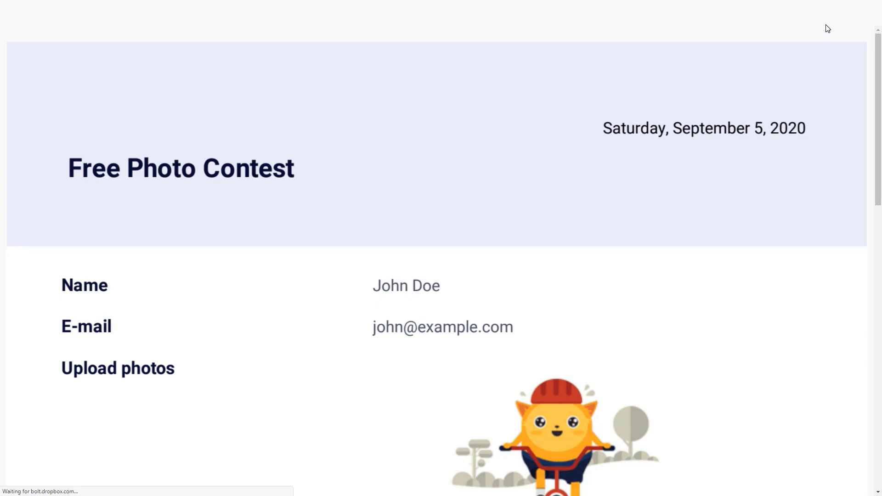
drag(879, 55, 879, 90)
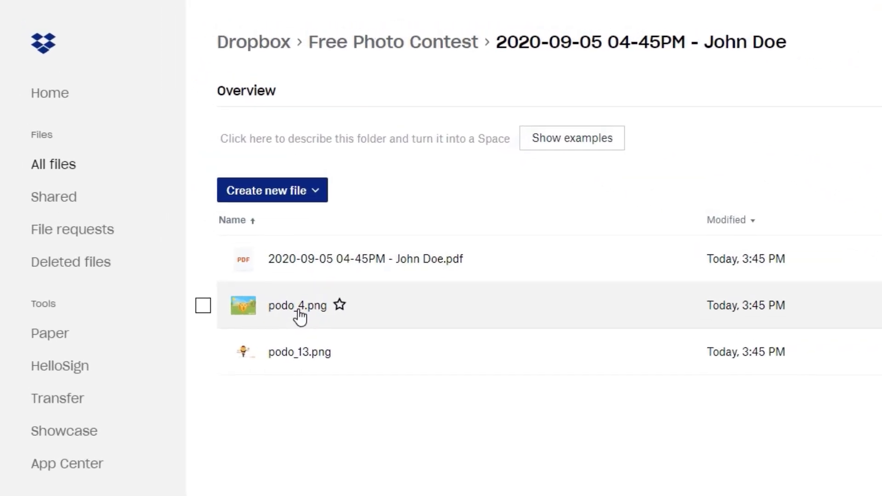
click(177, 184)
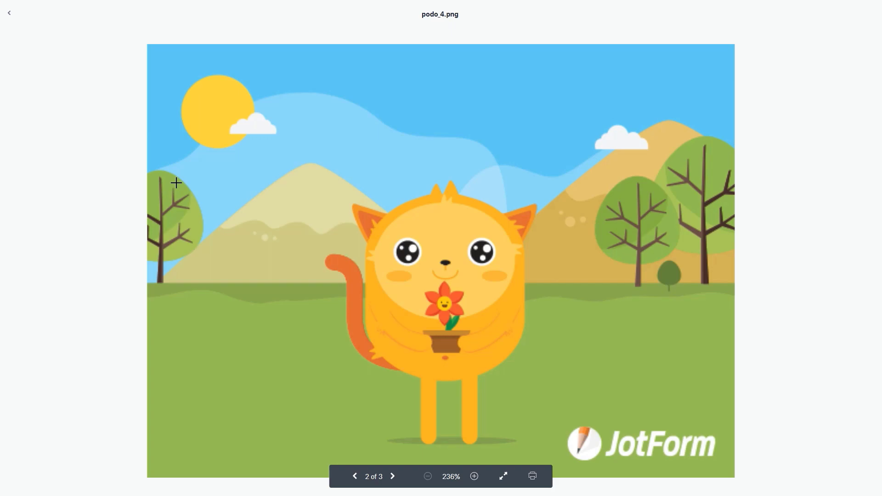
click(10, 12)
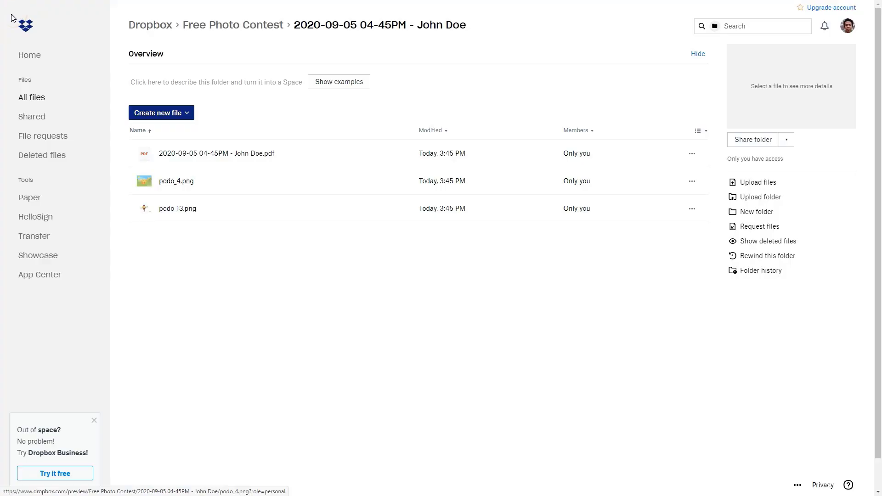